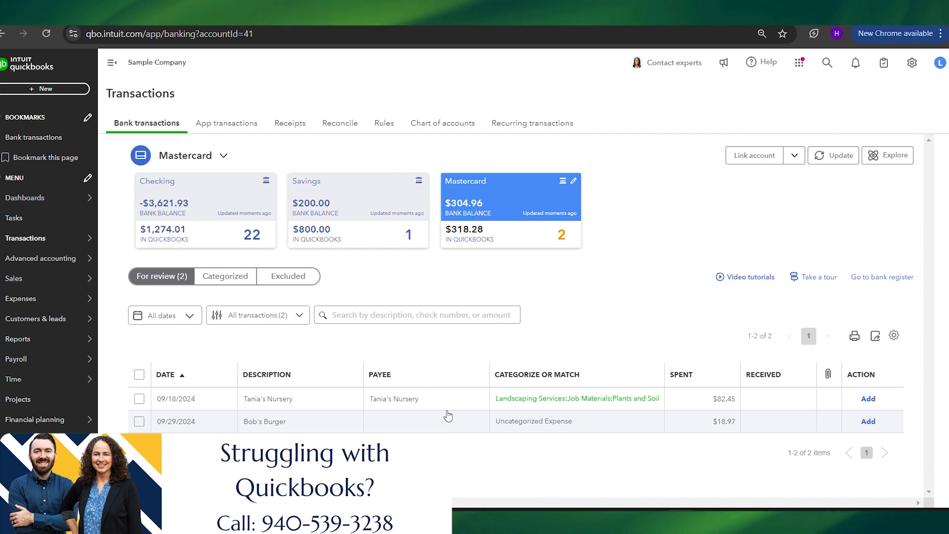
# Add the 09/18/2024 Tania's Nursery transaction to the Mastercard register using its suggested vendor and category.
pyautogui.click(354, 404)
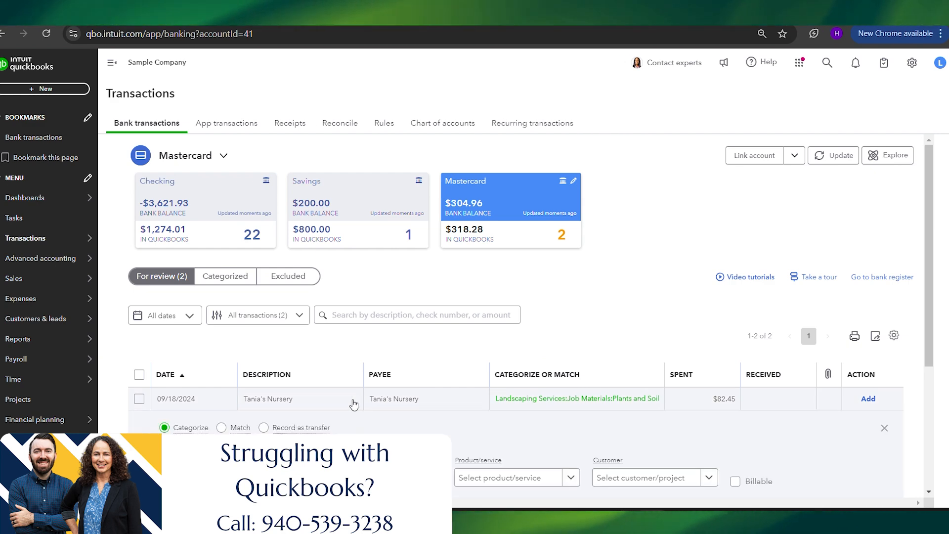
pyautogui.scroll(-3, 444, 304)
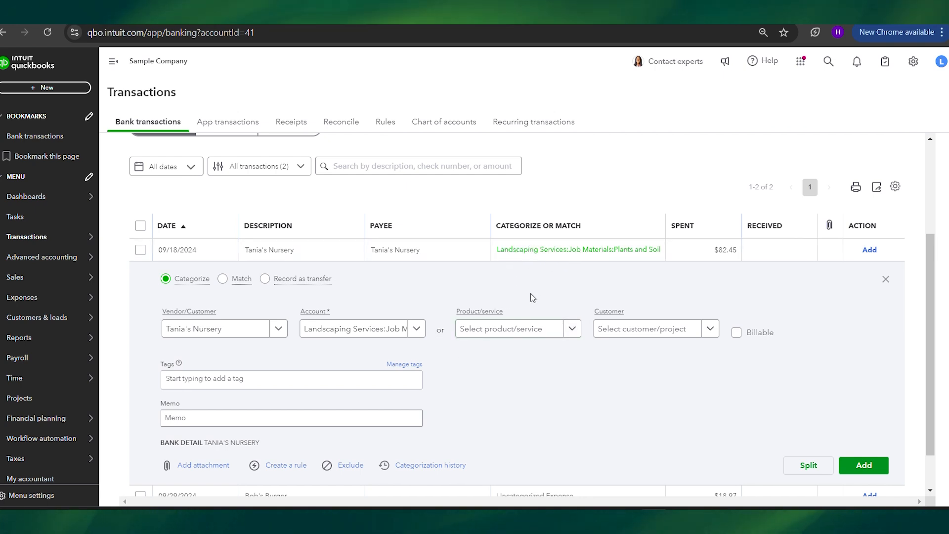
pyautogui.click(882, 465)
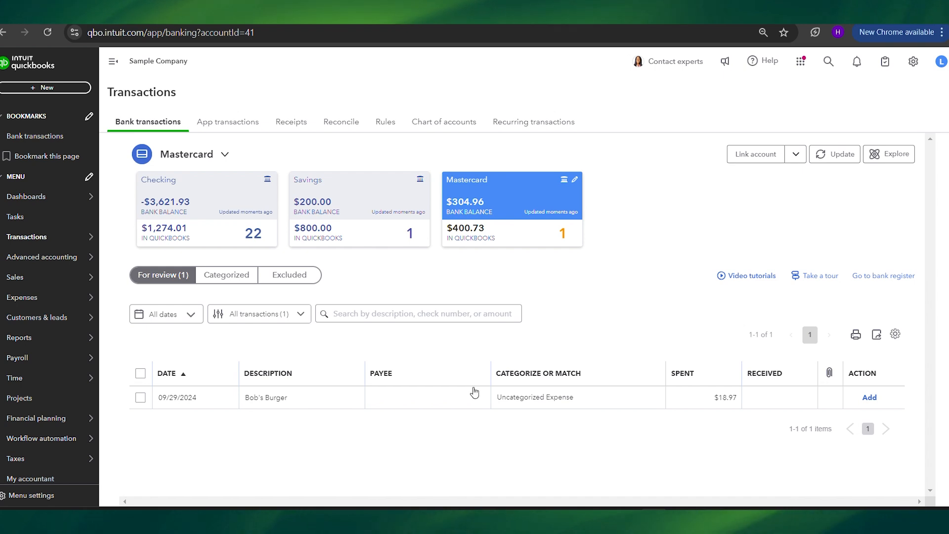
# Categorize the Bob's Burger transaction as Meals and Entertainment with vendor Bob's Burger Joint, and add it to the books.
pyautogui.click(448, 401)
pyautogui.scroll(-3, 448, 402)
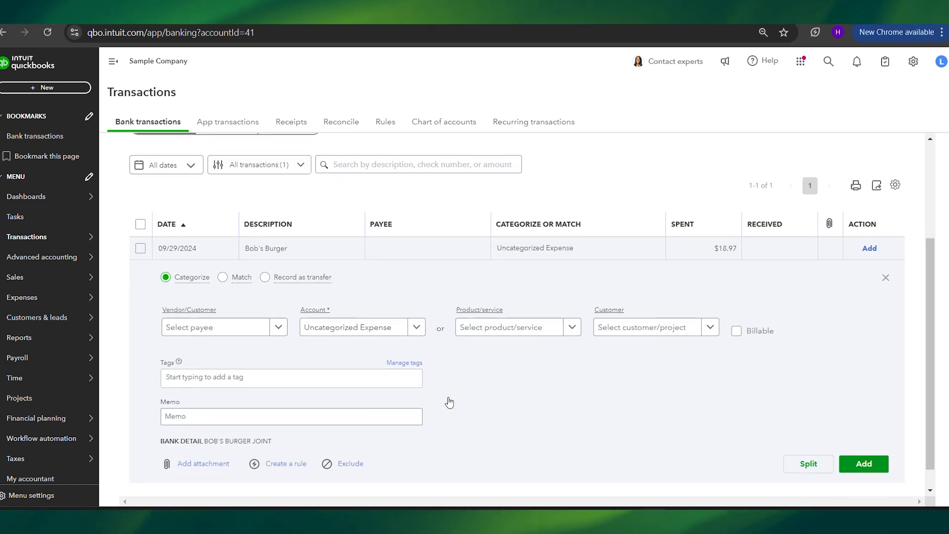
pyautogui.click(349, 335)
pyautogui.write('meals')
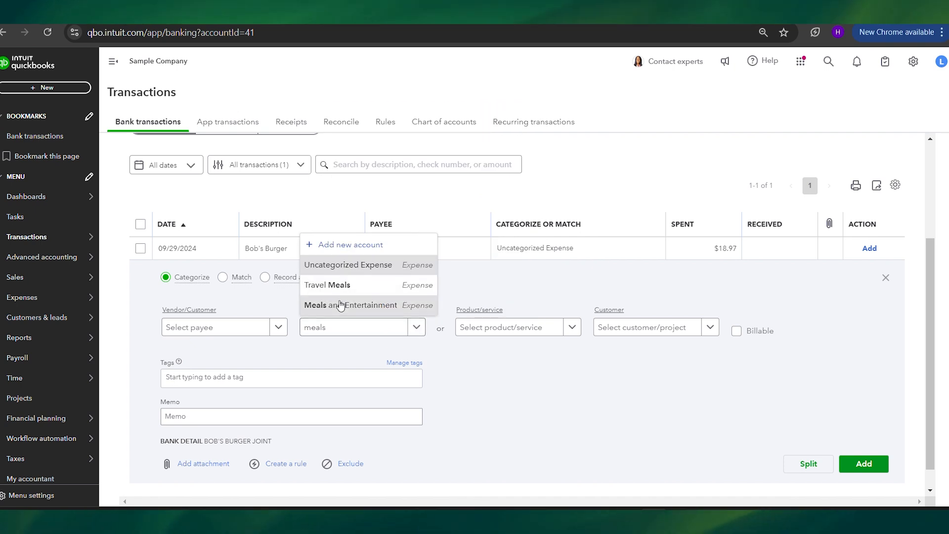
pyautogui.click(346, 303)
pyautogui.click(195, 334)
pyautogui.write("bob'")
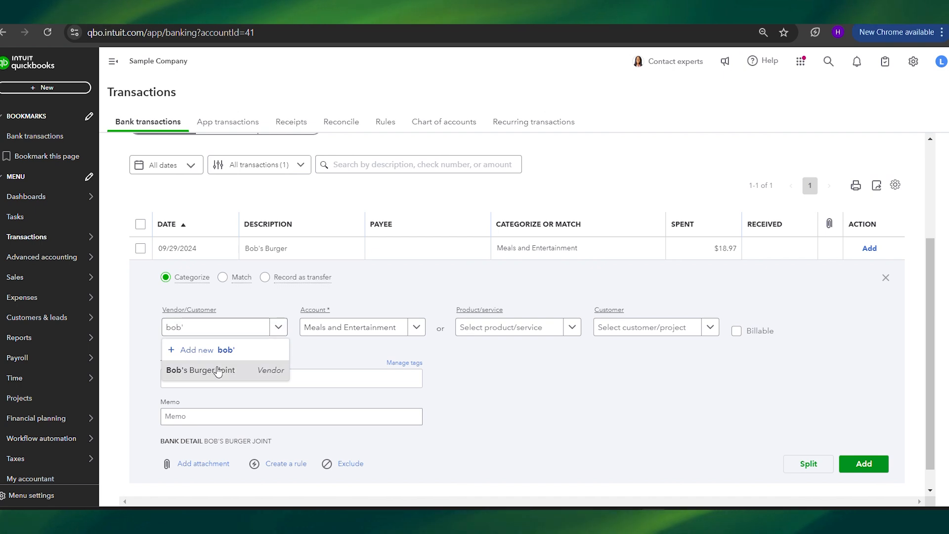
pyautogui.click(202, 370)
pyautogui.click(864, 464)
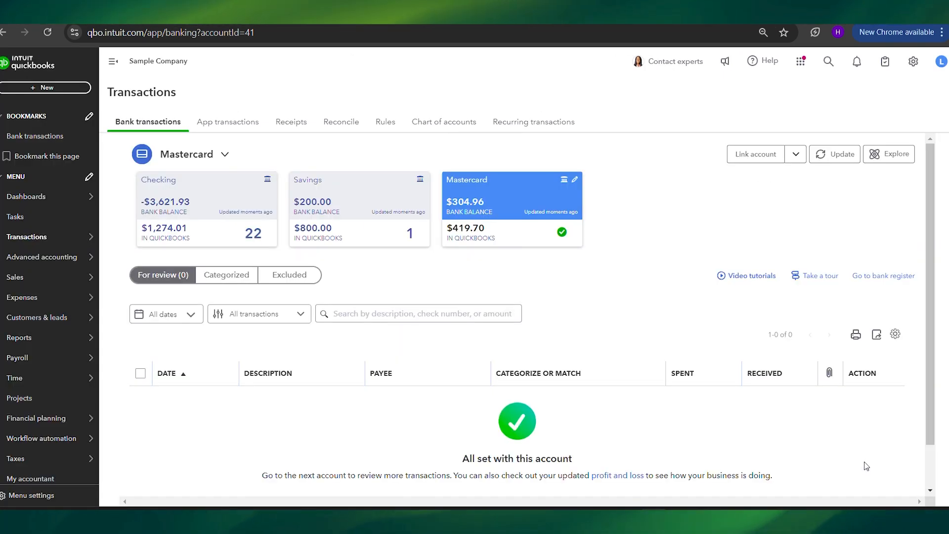
# Open the Mastercard bank register and compare the Bob's Burger Joint entries for a possible duplicate expense.
pyautogui.click(883, 276)
pyautogui.scroll(-1, 540, 267)
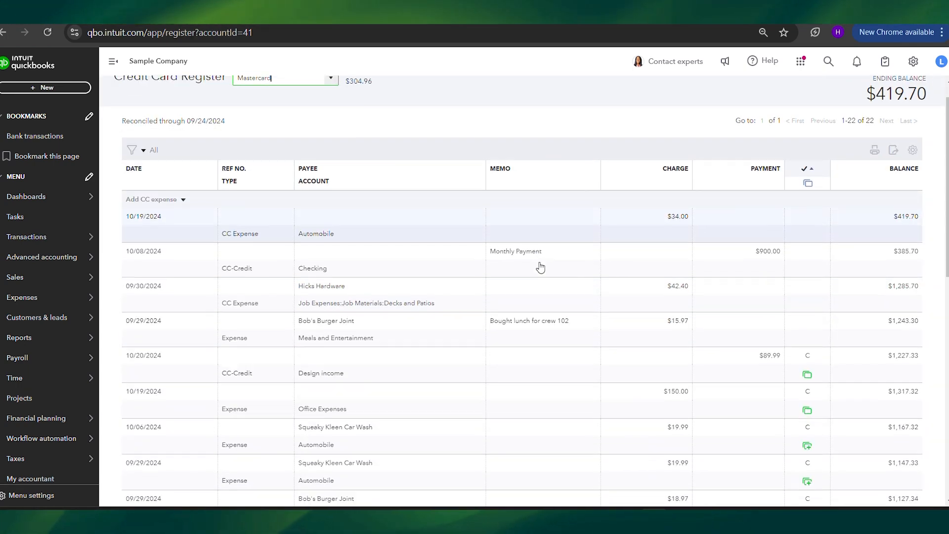
pyautogui.scroll(-2, 540, 267)
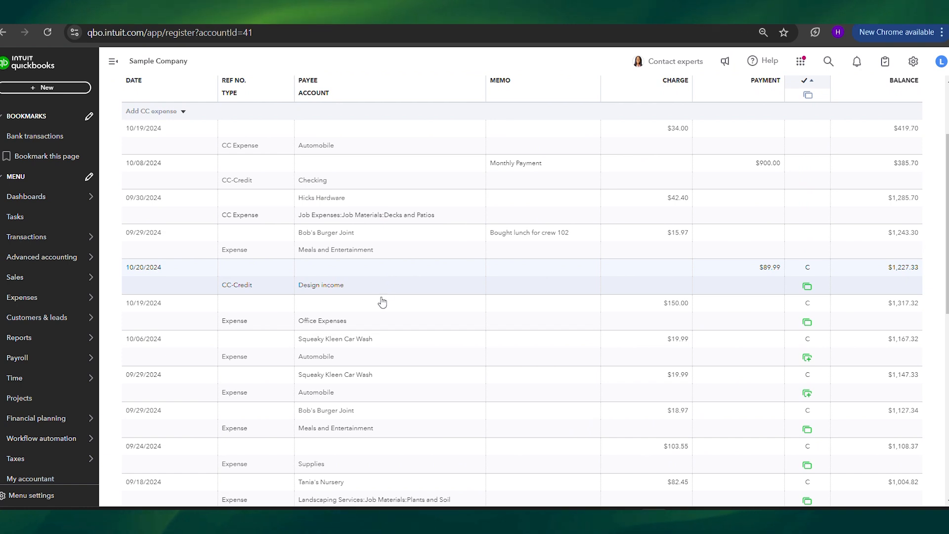
pyautogui.scroll(-1, 376, 414)
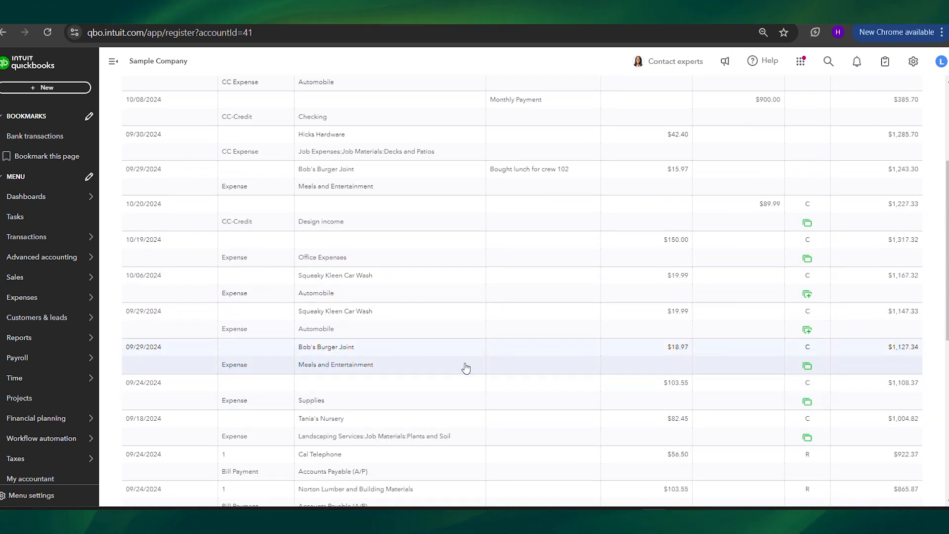
pyautogui.scroll(-1, 549, 365)
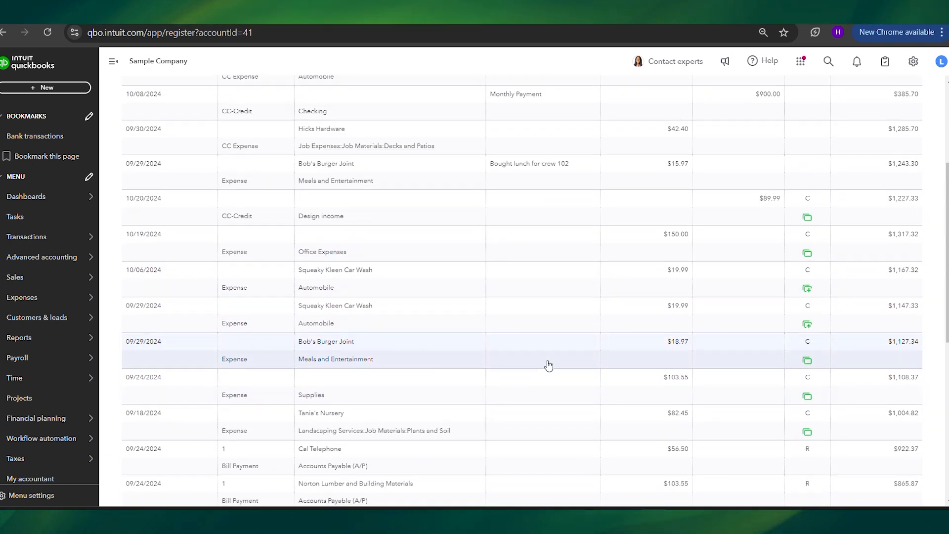
pyautogui.scroll(-1, 545, 365)
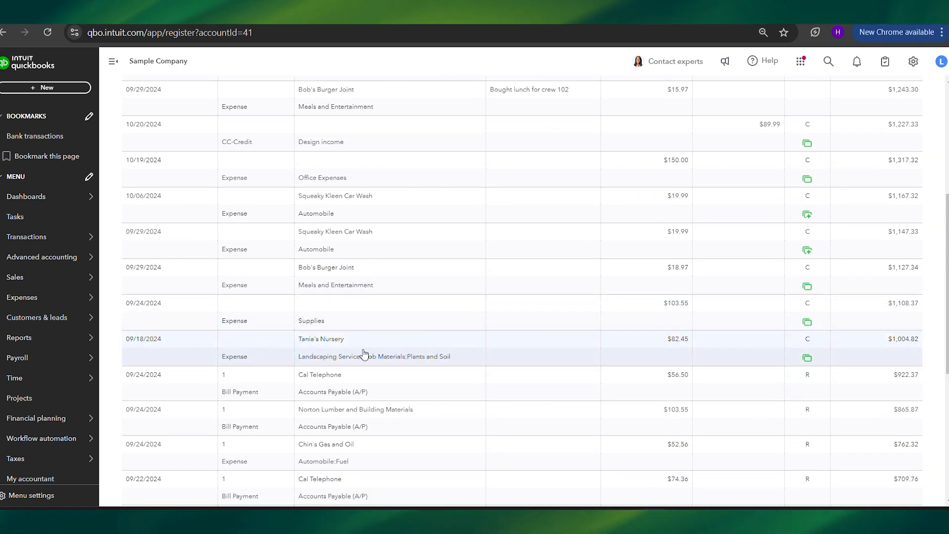
pyautogui.scroll(4, 545, 315)
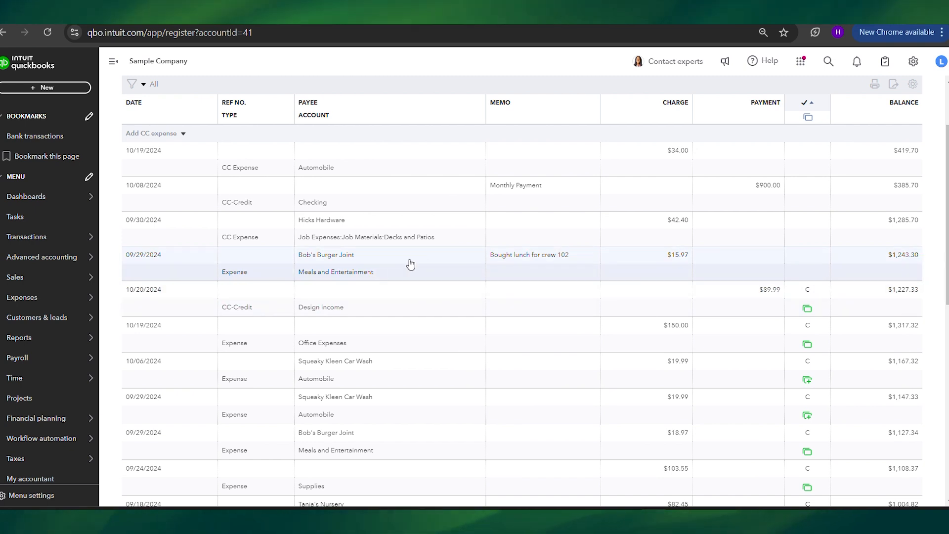
pyautogui.scroll(-1, 411, 264)
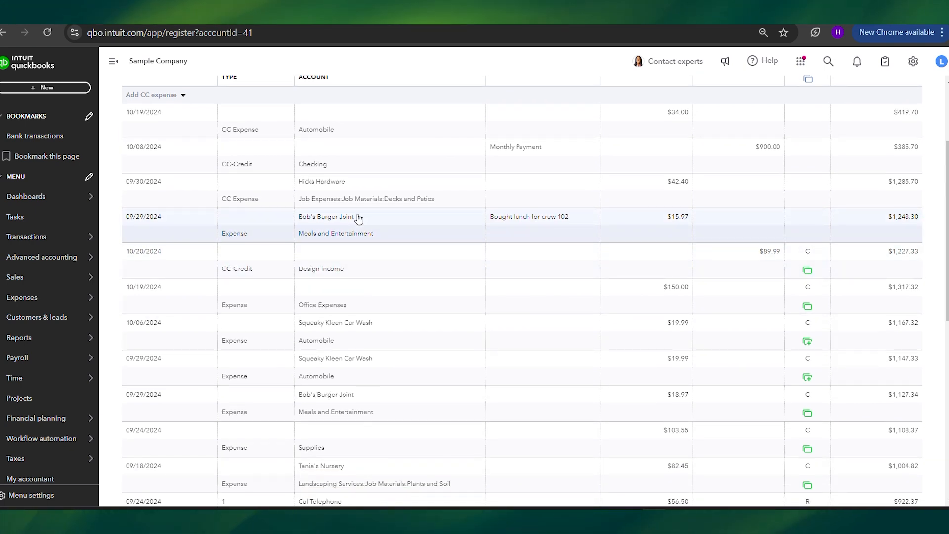
pyautogui.scroll(-1, 358, 219)
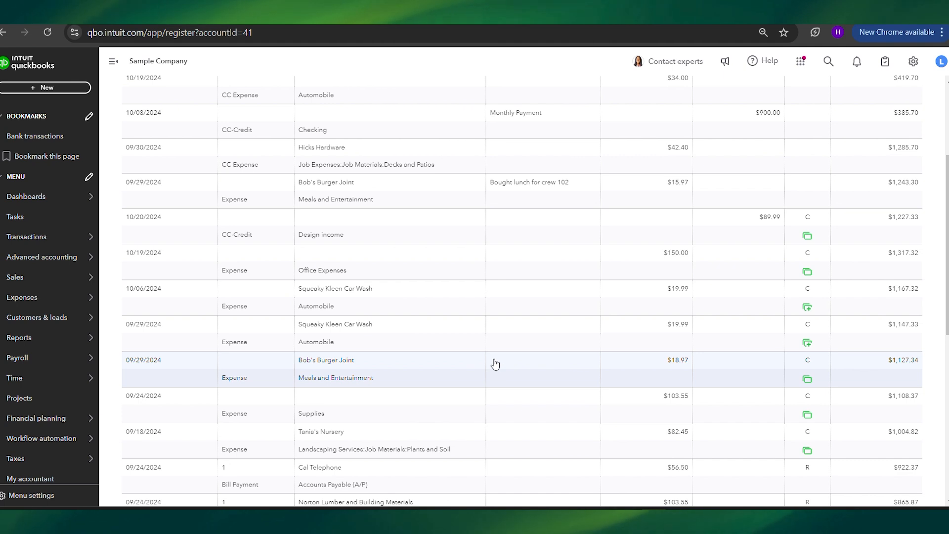
# Open the full expense form for the Bob's Burger Joint entry with the memo "Bought lunch for crew 102" and review its details.
pyautogui.click(447, 204)
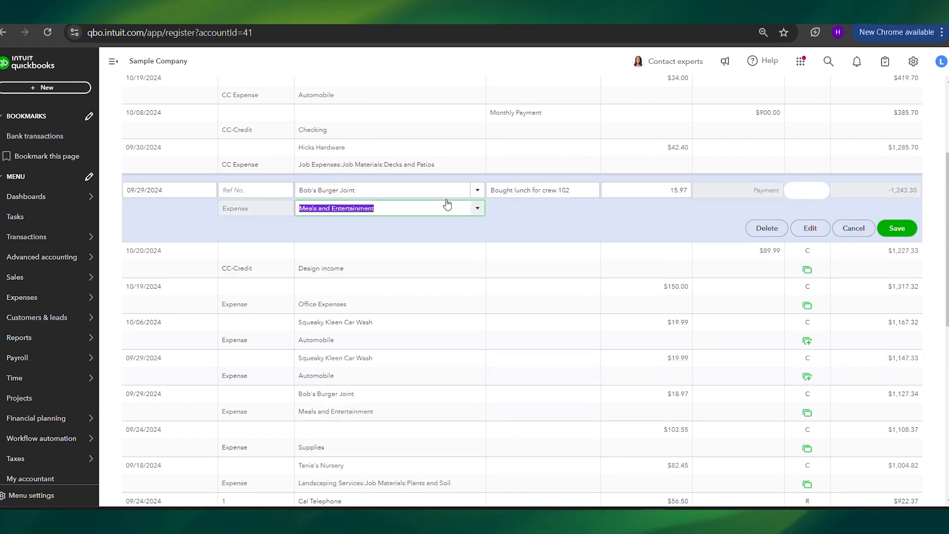
pyautogui.click(808, 231)
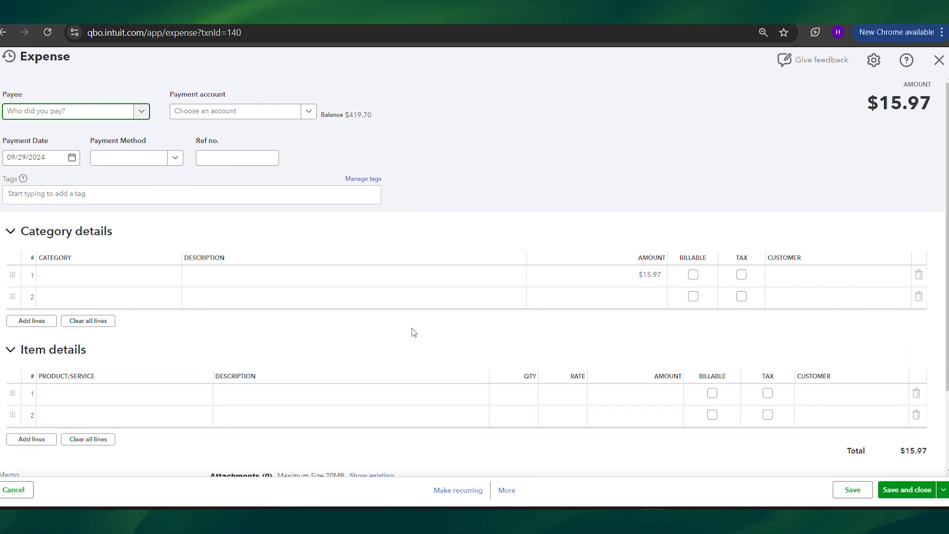
pyautogui.scroll(-2, 429, 283)
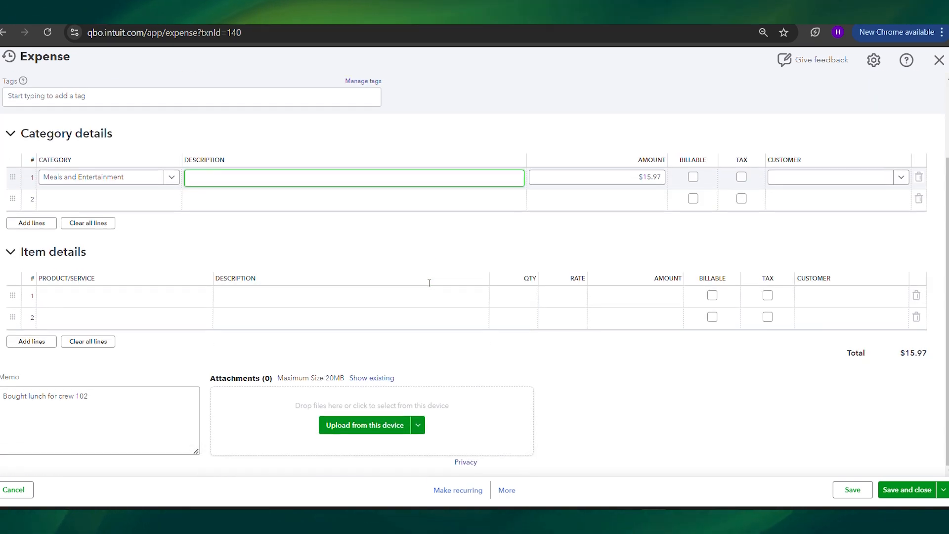
pyautogui.scroll(2, 417, 351)
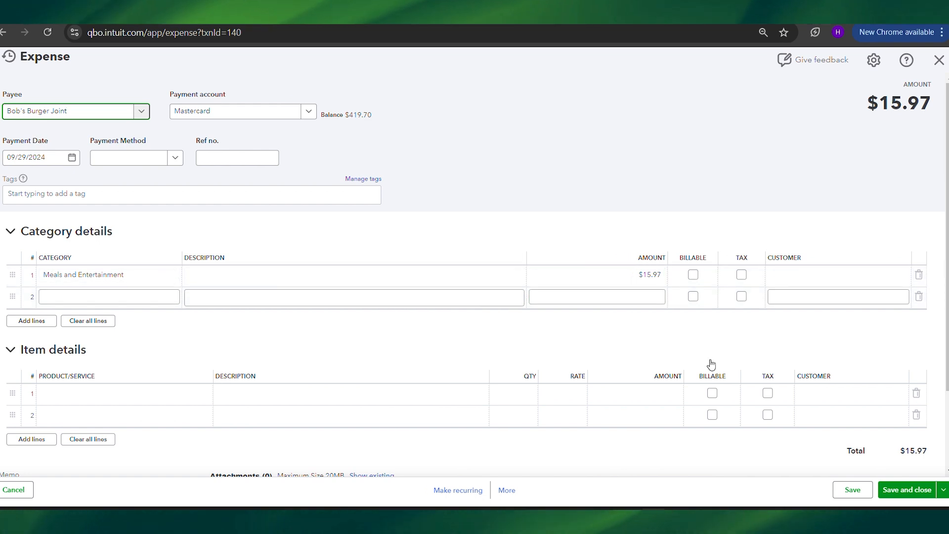
# Set the Meals and Entertainment line amount to $18.97, and save and close the expense.
pyautogui.click(676, 399)
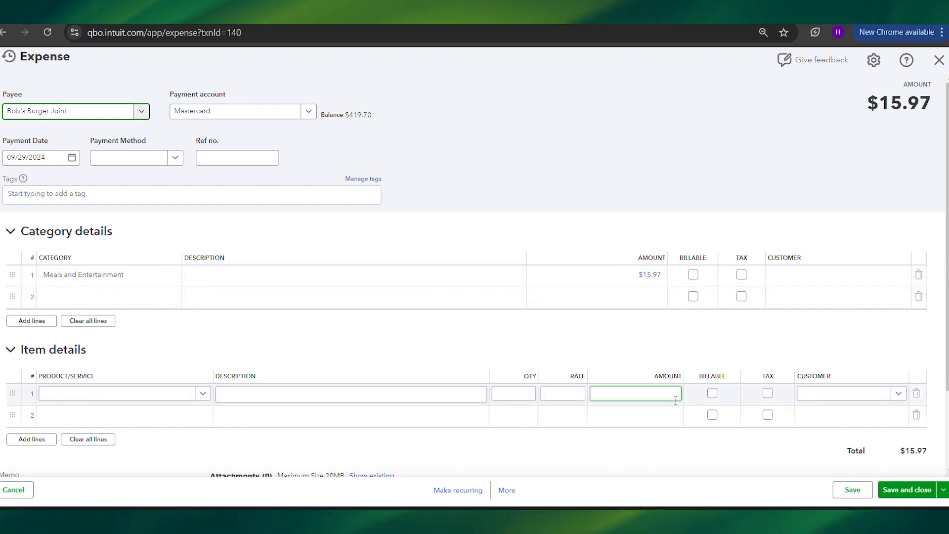
pyautogui.click(640, 273)
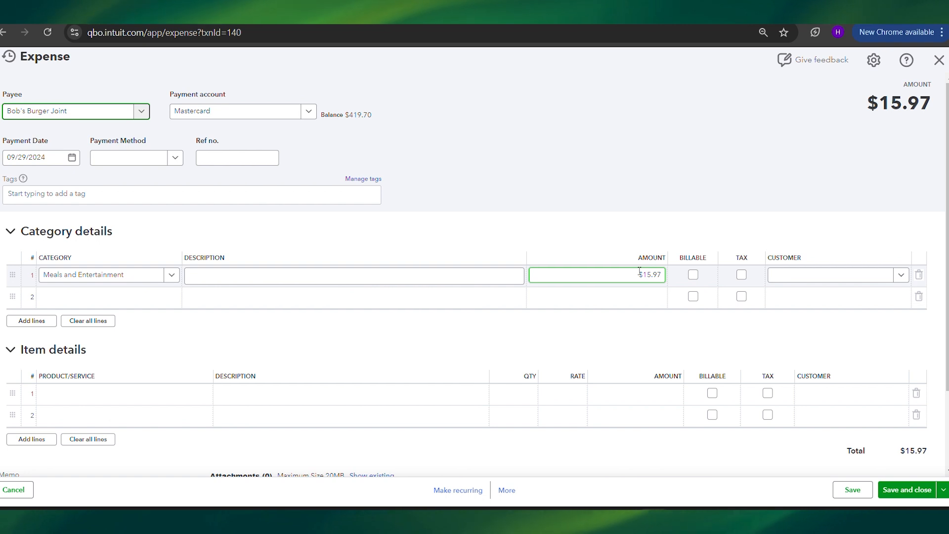
pyautogui.click(644, 275)
pyautogui.tripleClick(644, 276)
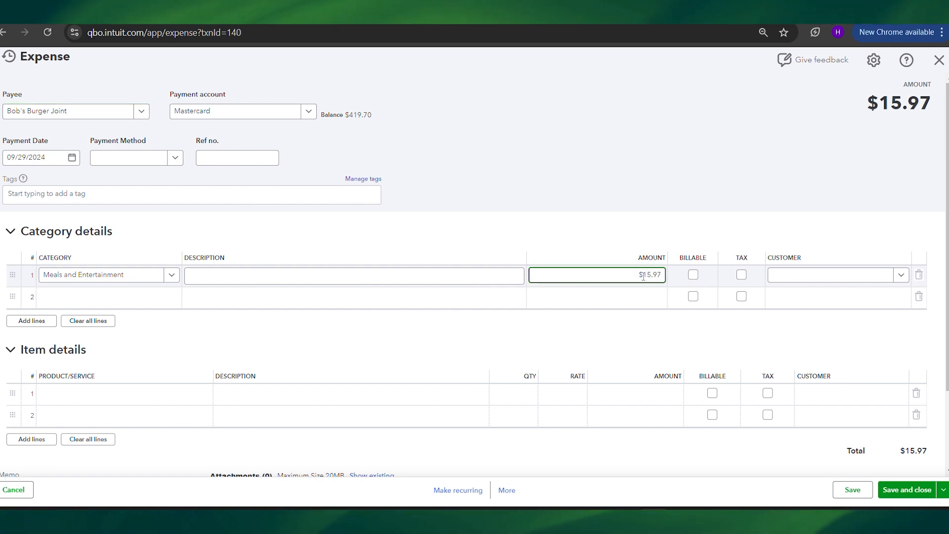
pyautogui.press('BackSpace')
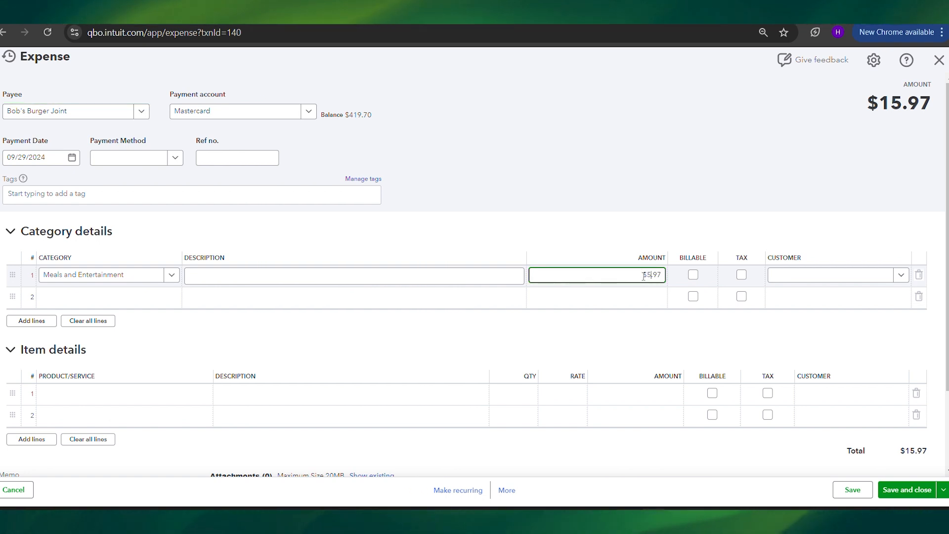
pyautogui.press('BackSpace')
pyautogui.write('18.')
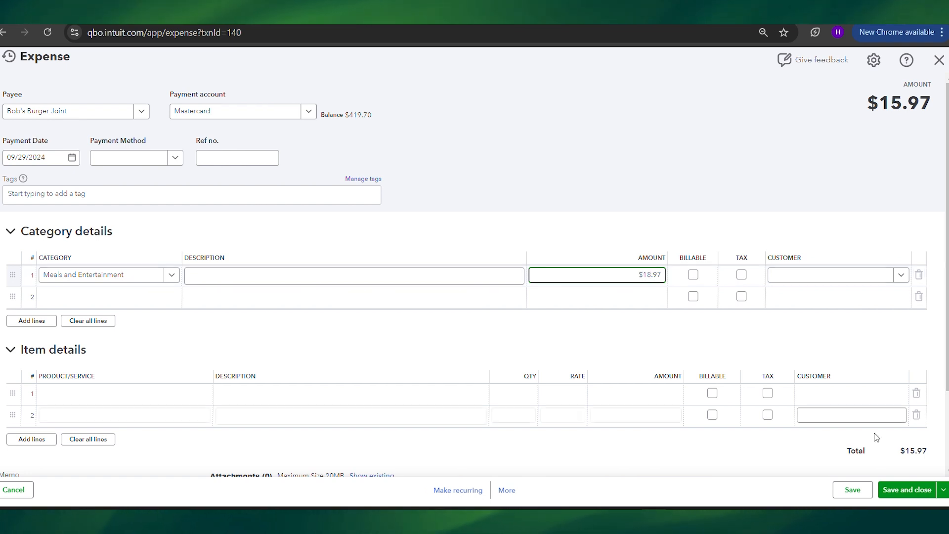
pyautogui.click(906, 490)
pyautogui.click(478, 282)
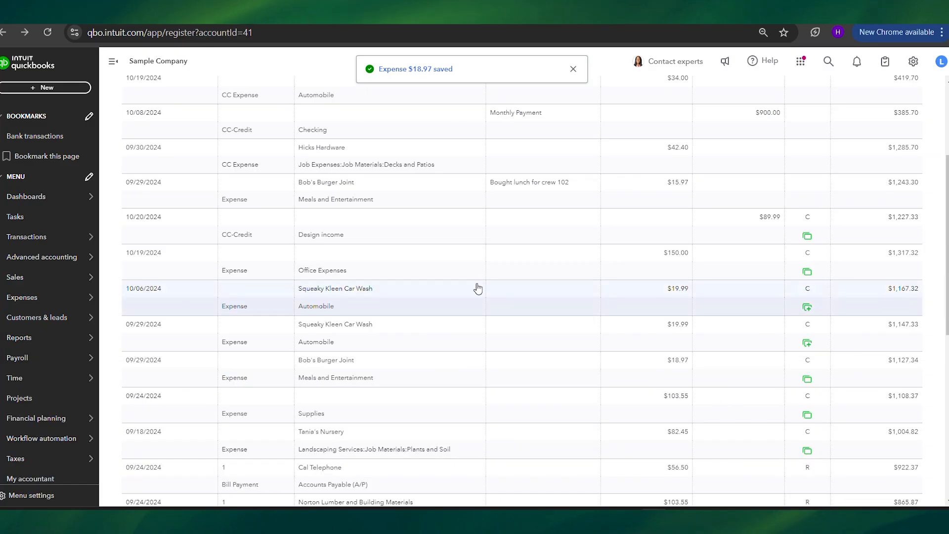
# Delete the cleared 09/29/2024 Bob's Burger Joint expense without a memo that was manually added from bank feeds.
pyautogui.scroll(-2, 507, 324)
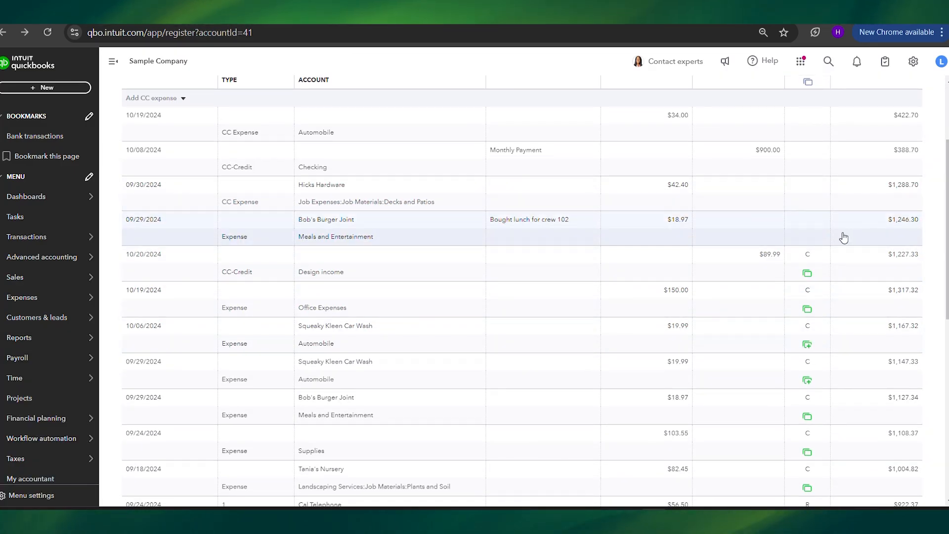
pyautogui.scroll(-1, 807, 225)
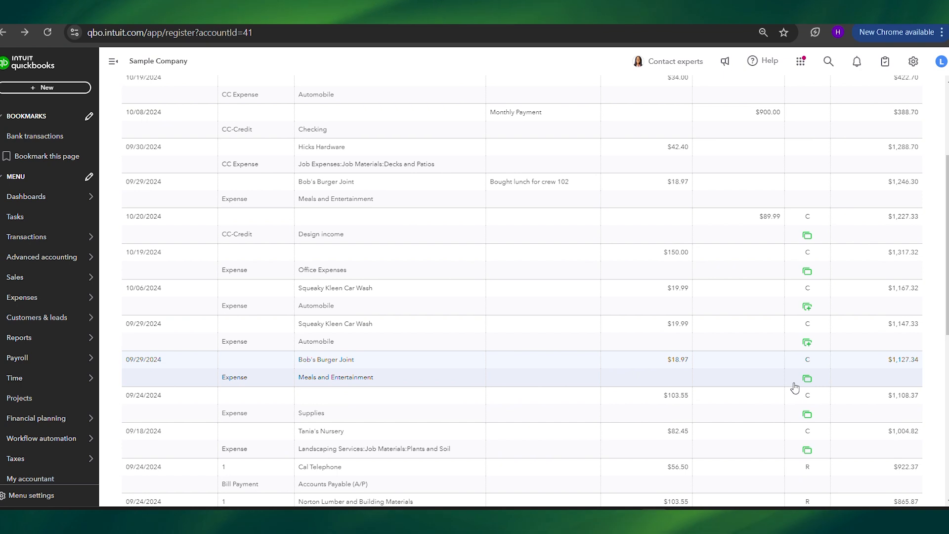
pyautogui.moveTo(794, 386)
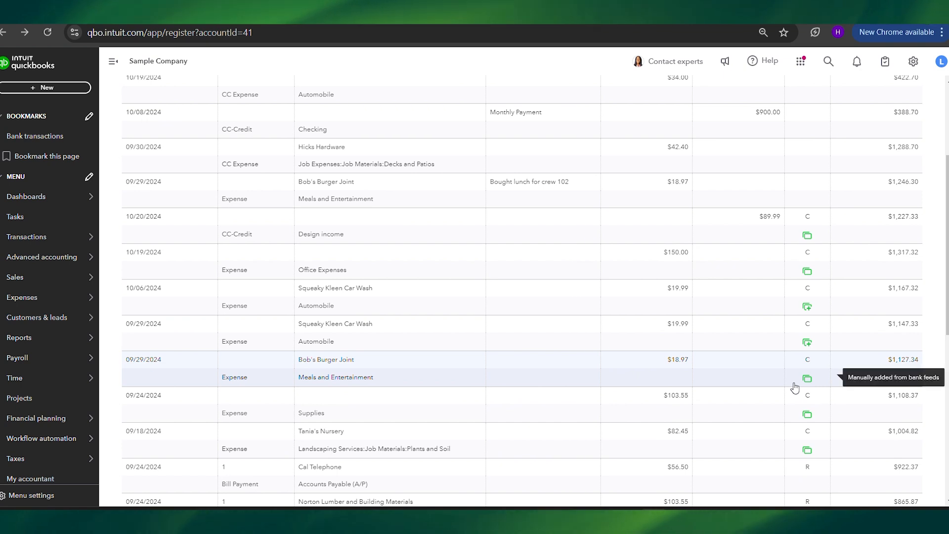
pyautogui.click(673, 379)
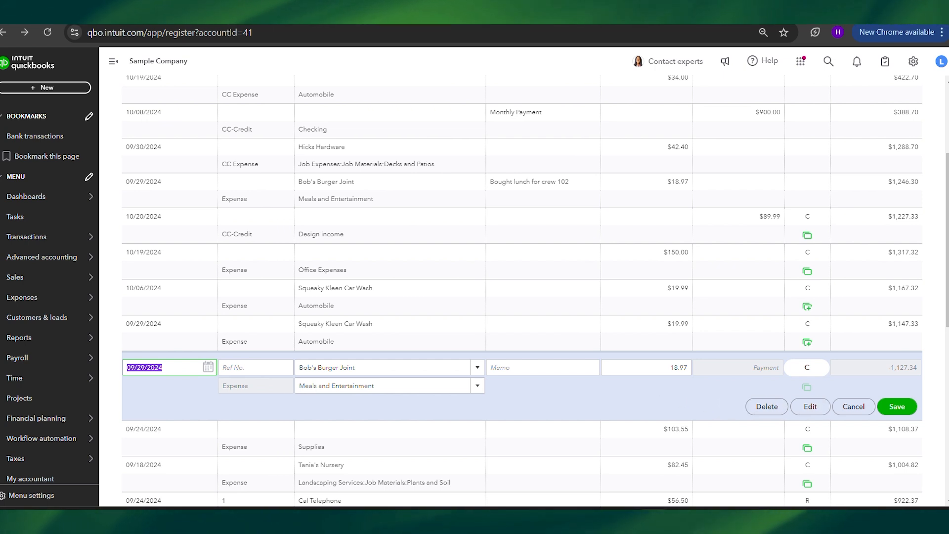
pyautogui.click(767, 406)
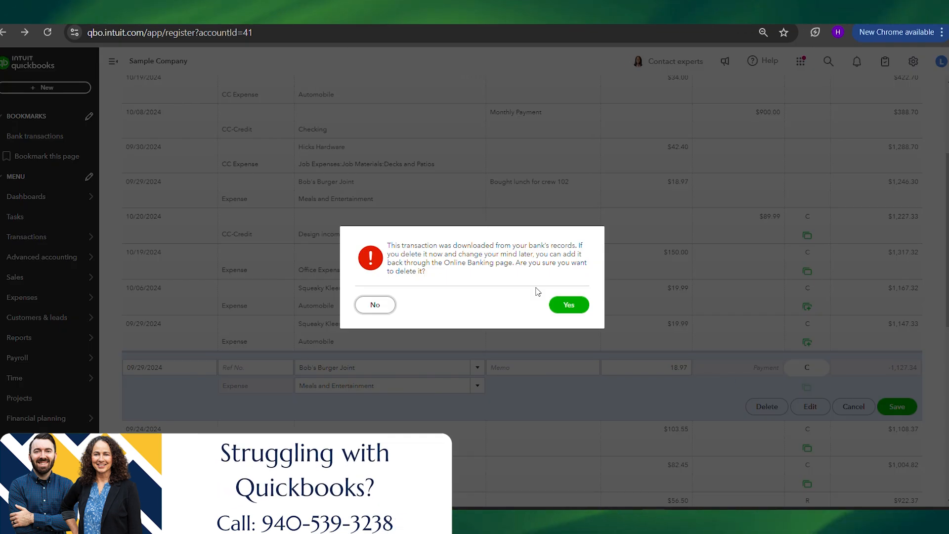
pyautogui.click(570, 305)
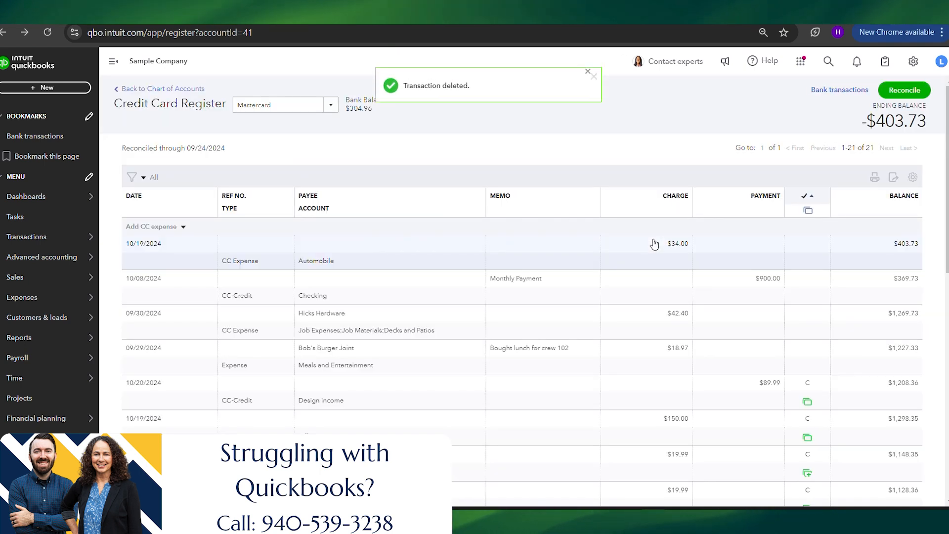
# Match the Bob's Burger bank transaction to the existing Bob's Burger Joint expense, and check the entry in the Mastercard register.
pyautogui.click(838, 90)
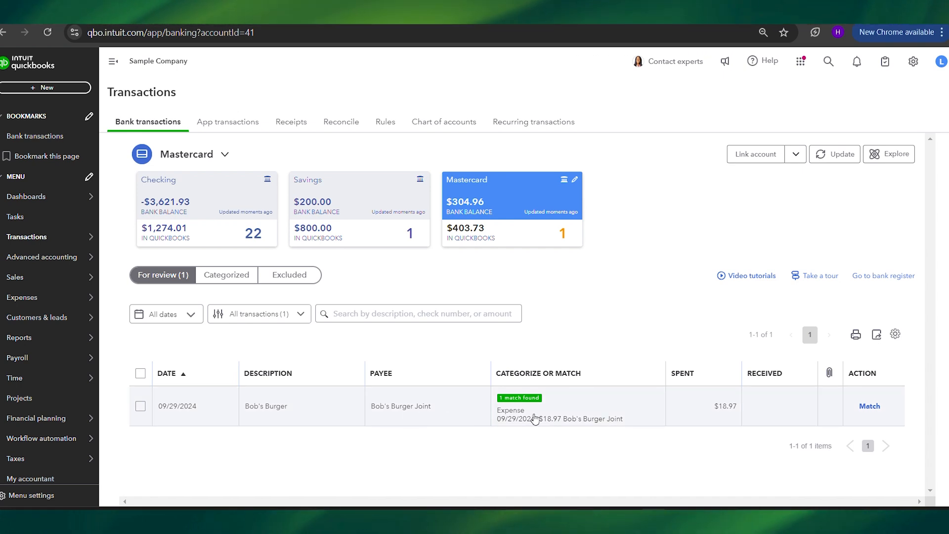
pyautogui.click(870, 406)
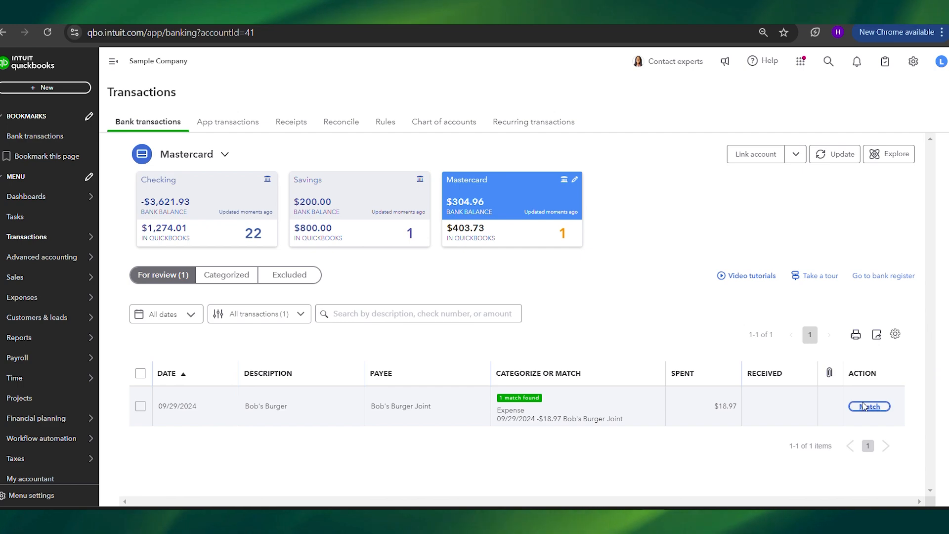
pyautogui.click(885, 276)
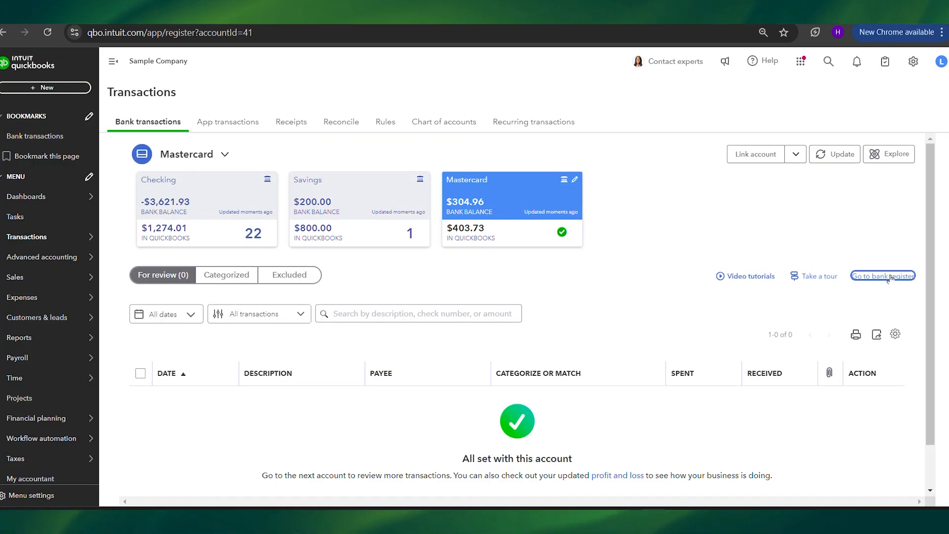
pyautogui.scroll(-3, 482, 326)
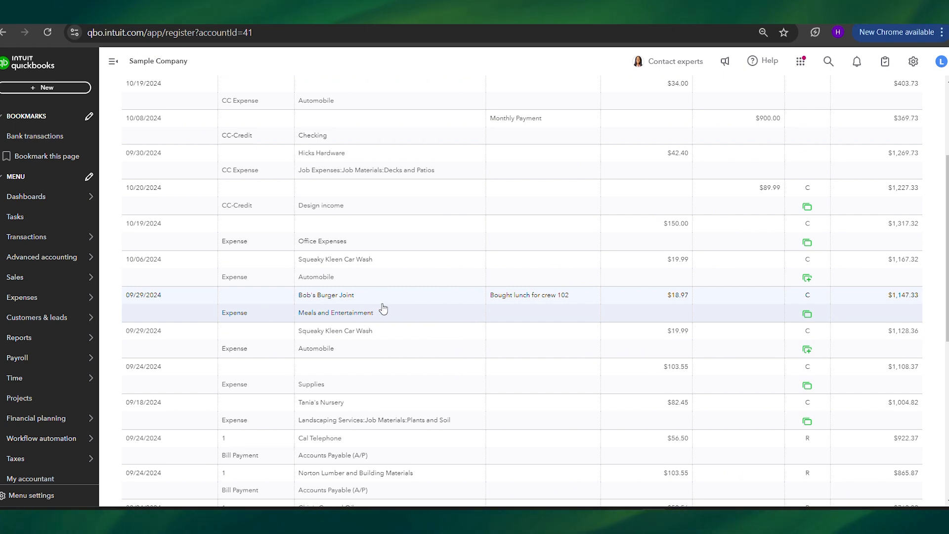
# Examine the Mastercard register for another duplicate, comparing the dates, payees, amounts and statuses of the cleared and reconciled entries.
pyautogui.scroll(-6, 463, 310)
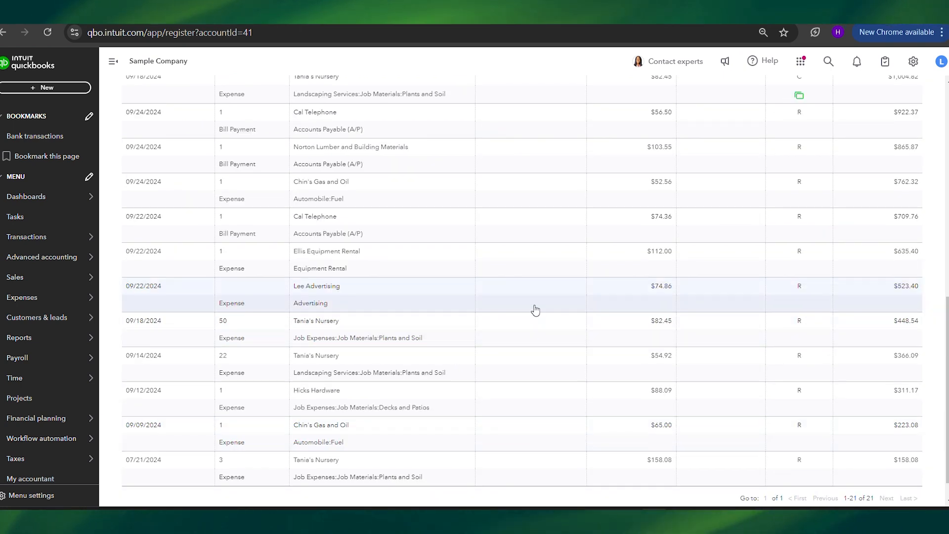
pyautogui.scroll(3, 531, 301)
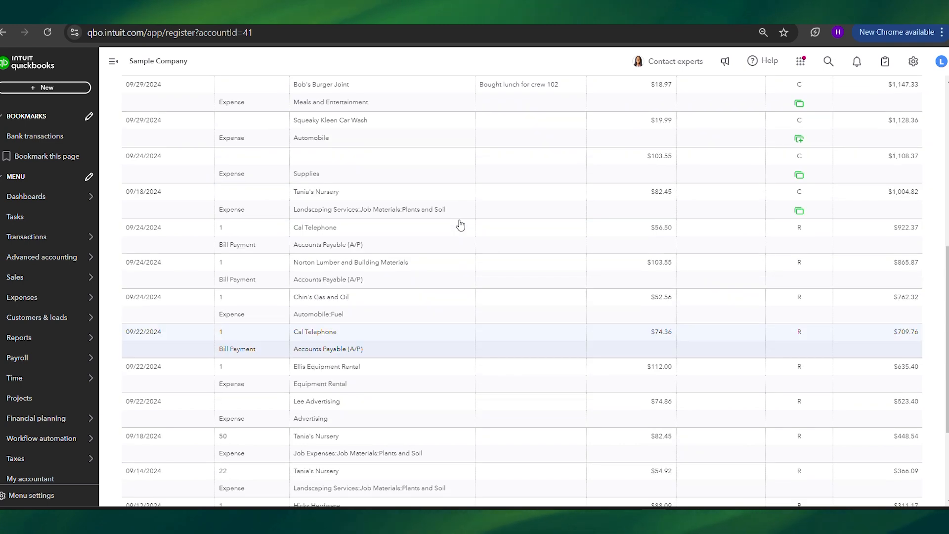
pyautogui.scroll(1, 533, 293)
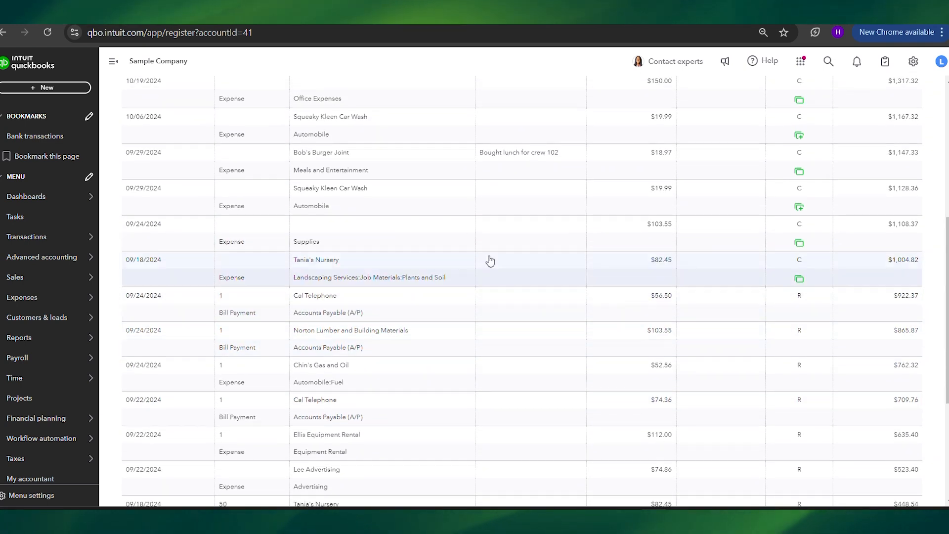
pyautogui.scroll(1, 485, 240)
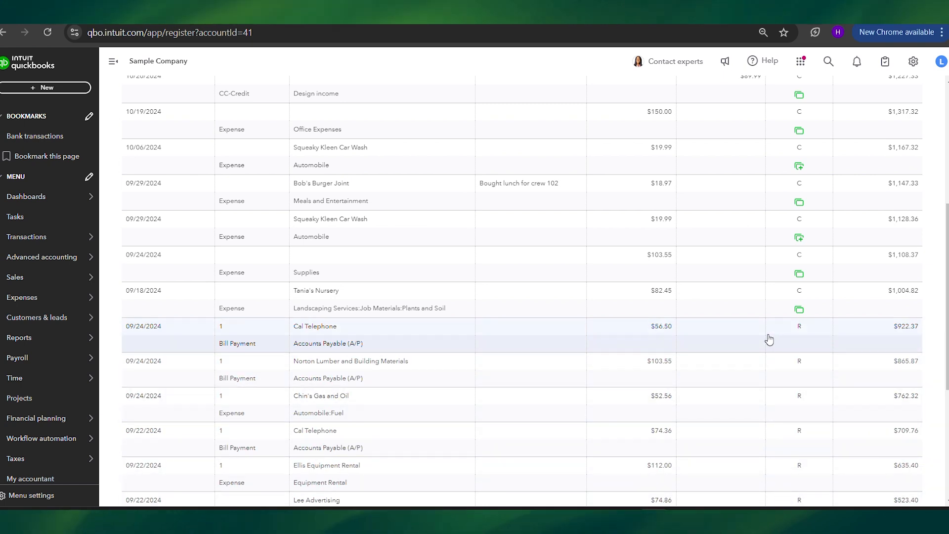
pyautogui.scroll(2, 770, 339)
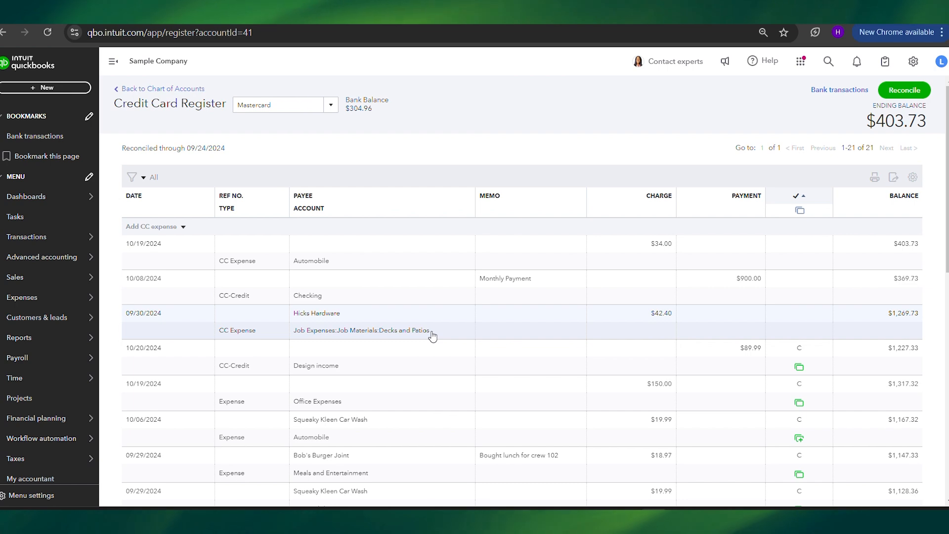
pyautogui.scroll(-7, 578, 373)
pyautogui.scroll(-4, 578, 372)
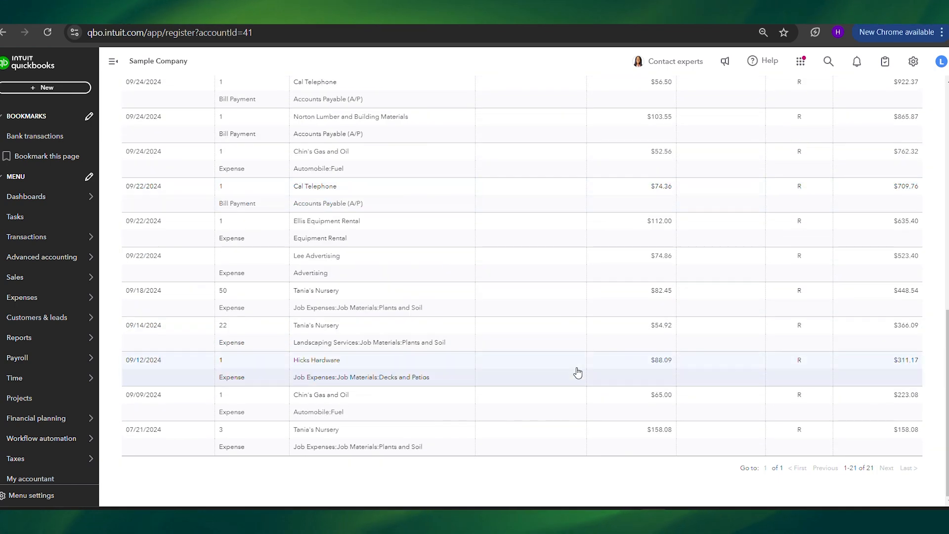
pyautogui.scroll(4, 779, 278)
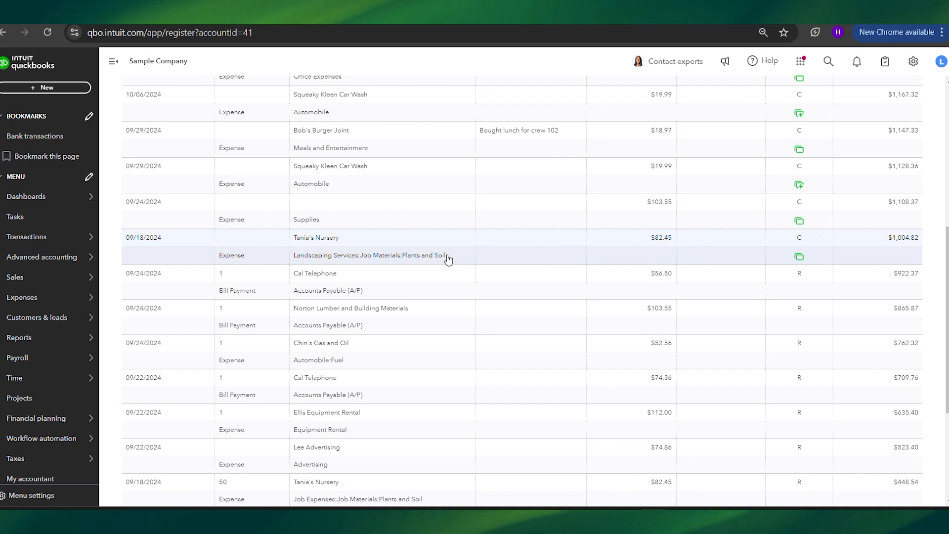
pyautogui.scroll(7, 303, 239)
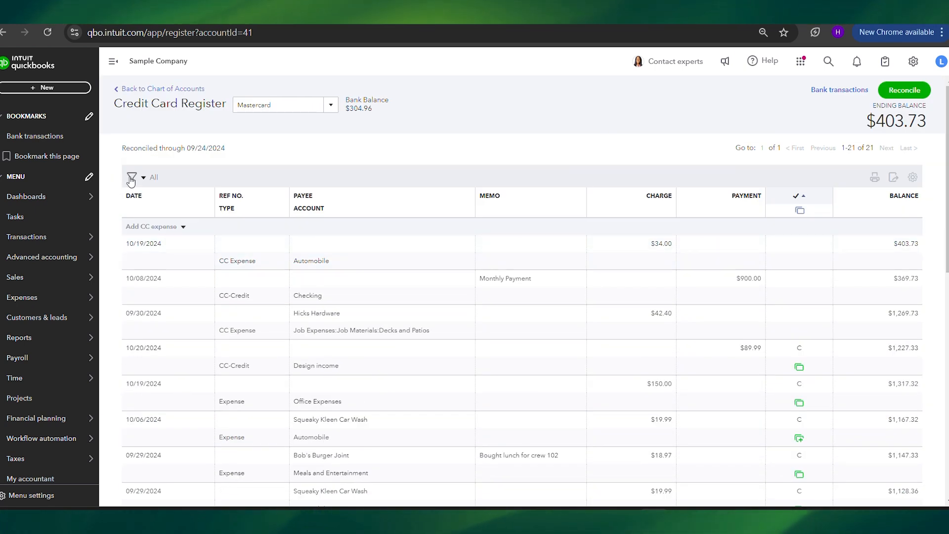
# Filter the Mastercard register for transactions of 82.45 and inspect the bank-feed match marker on the cleared entry.
pyautogui.click(132, 178)
pyautogui.write('82.45')
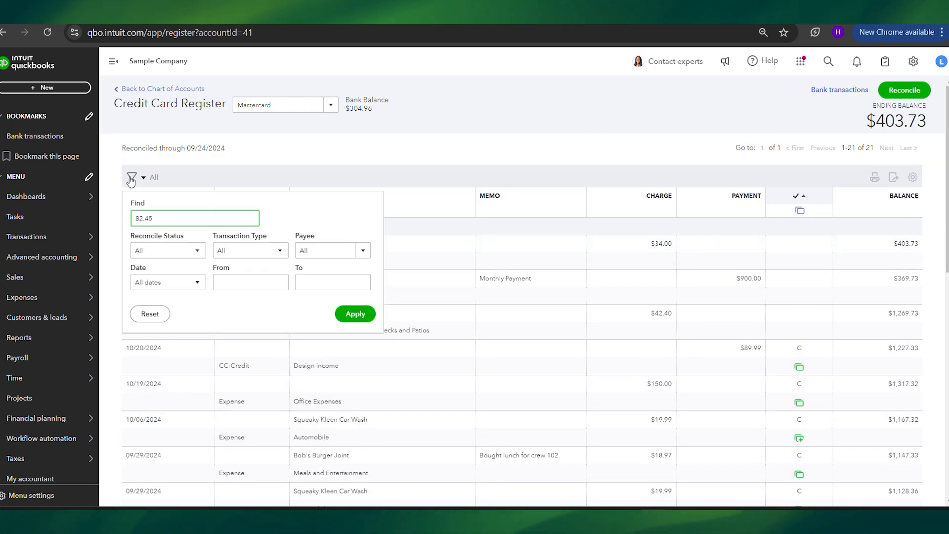
pyautogui.press('Return')
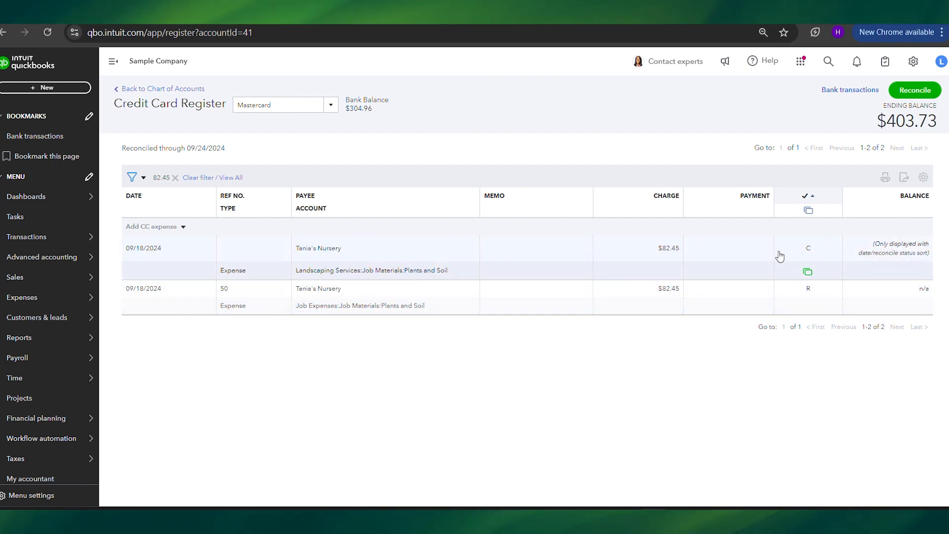
pyautogui.moveTo(807, 274)
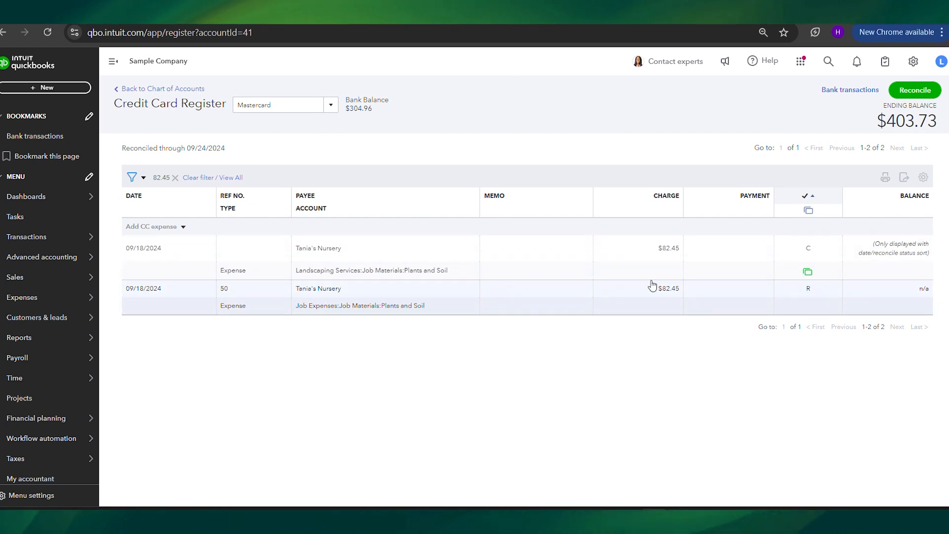
# Set the reconcile status of the reconciled 09/18/2024 Tania's Nursery expense to blank, and save the change.
pyautogui.click(801, 295)
pyautogui.click(821, 299)
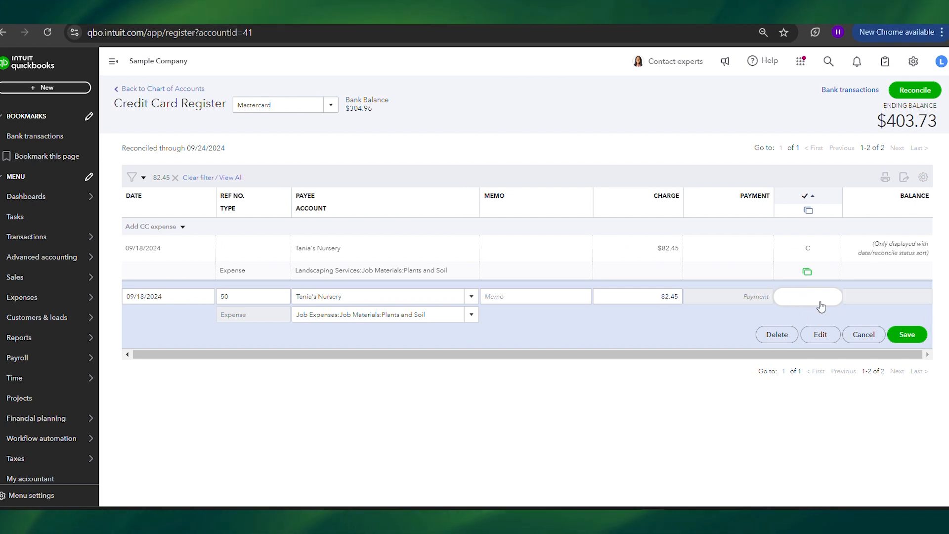
pyautogui.click(907, 335)
pyautogui.click(575, 311)
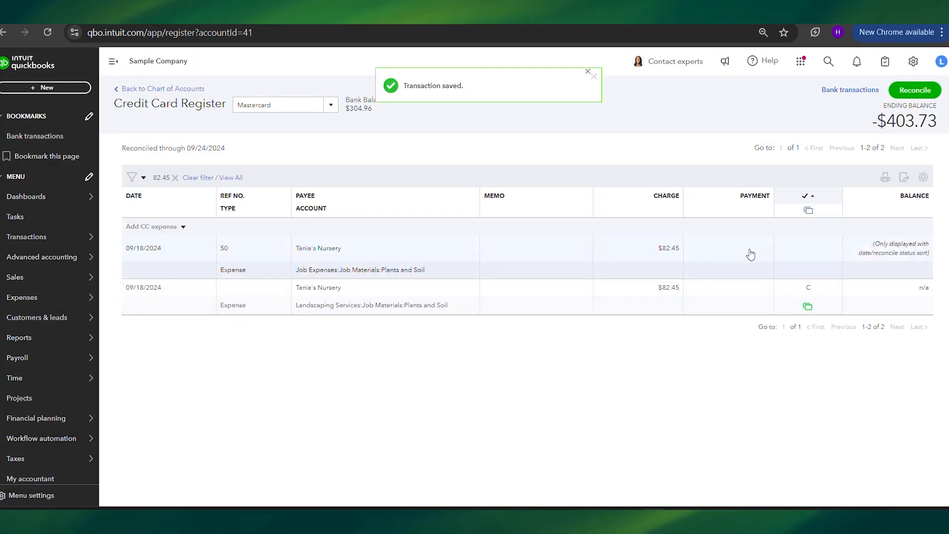
# Delete the cleared 09/18/2024 Tania's Nursery expense categorized under Landscaping Services:Job Materials:Plants and Soil.
pyautogui.click(750, 299)
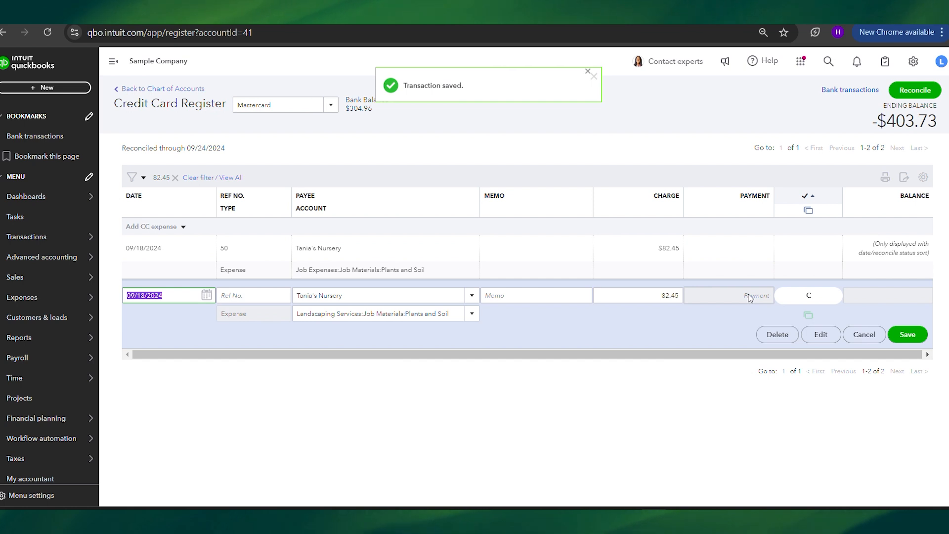
pyautogui.click(768, 337)
pyautogui.click(577, 309)
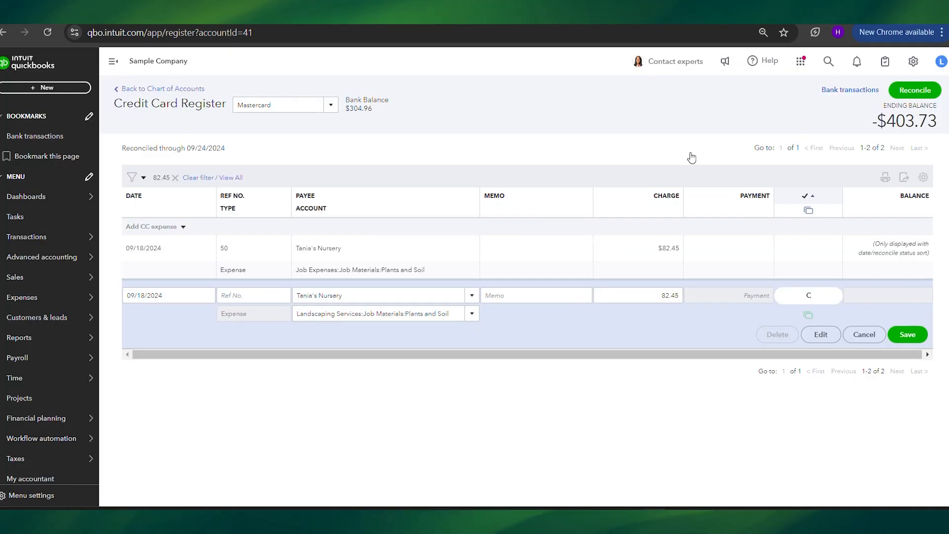
# Match the 09/18/2024 Tania's Nursery bank transaction of $82.45 to the existing Expense 50.
pyautogui.click(863, 94)
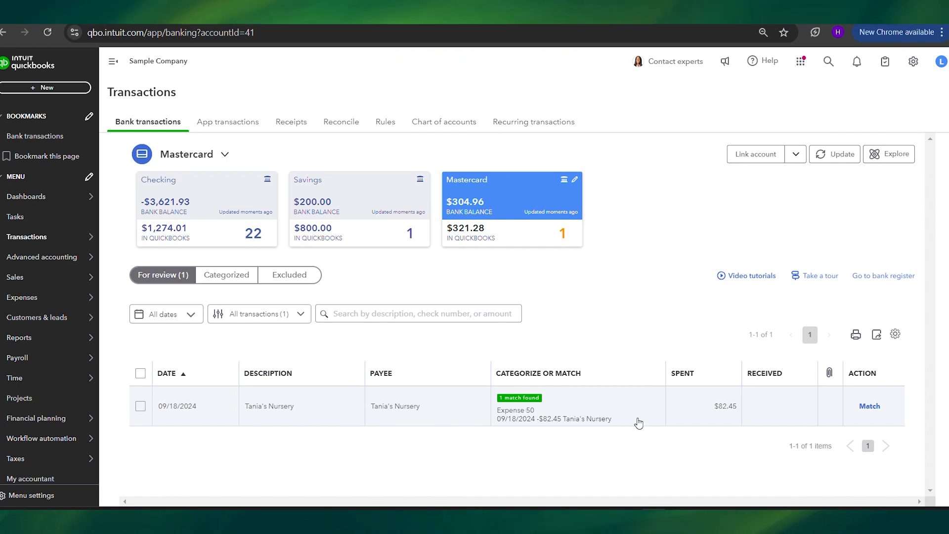
pyautogui.click(870, 406)
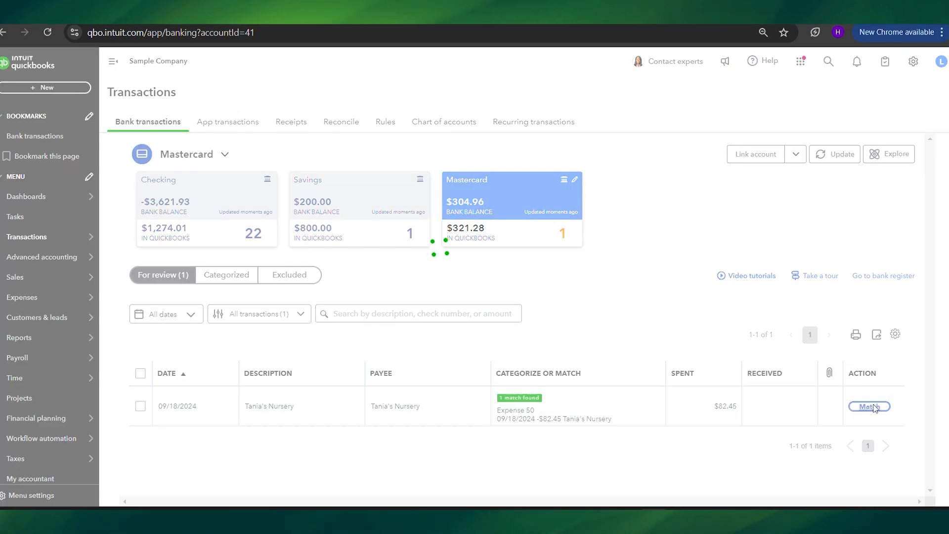
# Return to the Mastercard register and set the reconcile status of the matched Tania's Nursery expense to R.
pyautogui.click(885, 277)
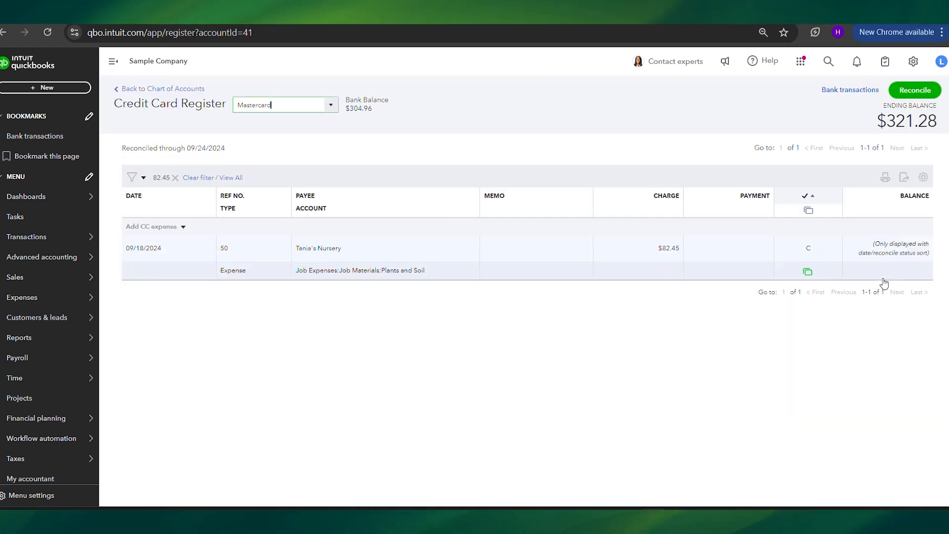
pyautogui.click(812, 252)
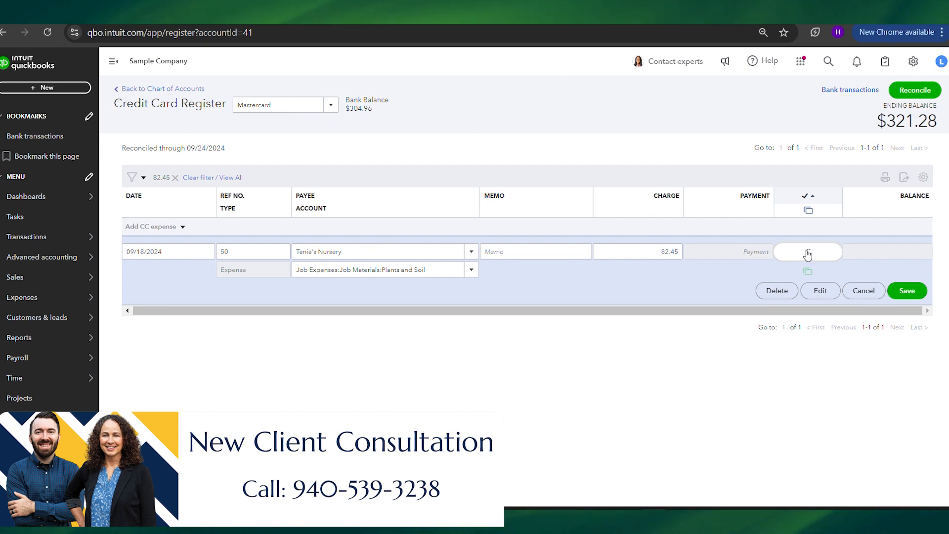
pyautogui.click(795, 253)
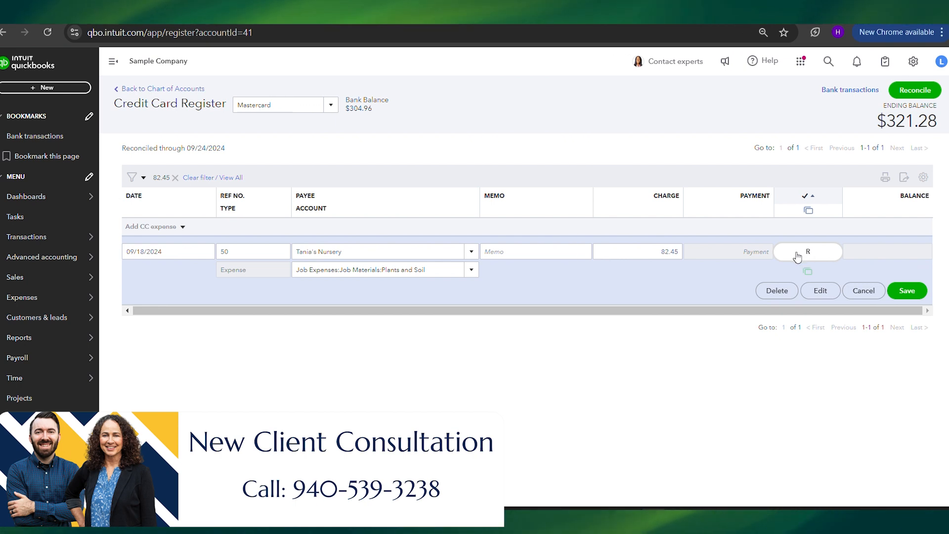